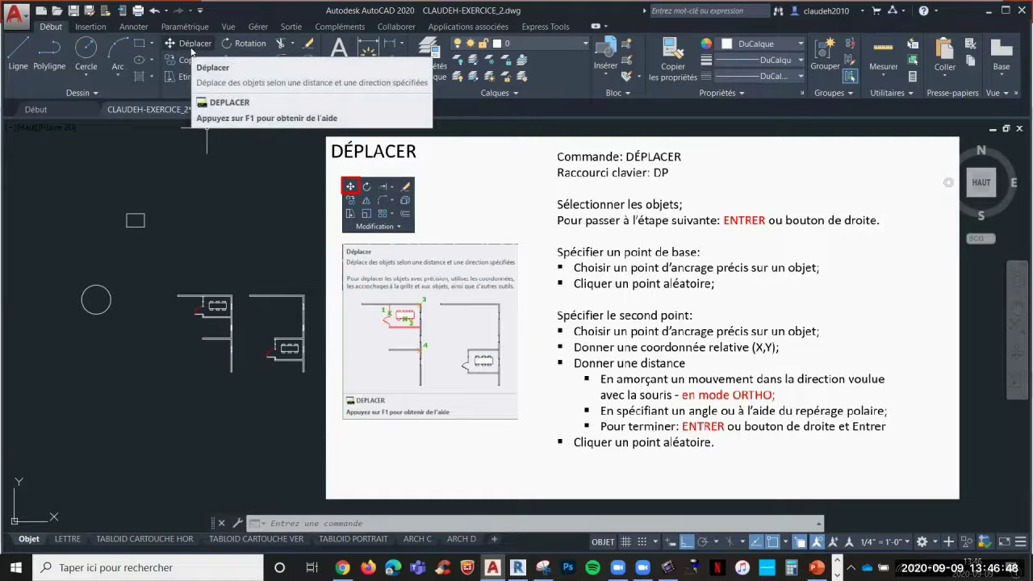
Move the small rectangle horizontally to the right with Ortho on, using two arbitrary points.
{"action": "left_click", "coordinate": [192, 49]}
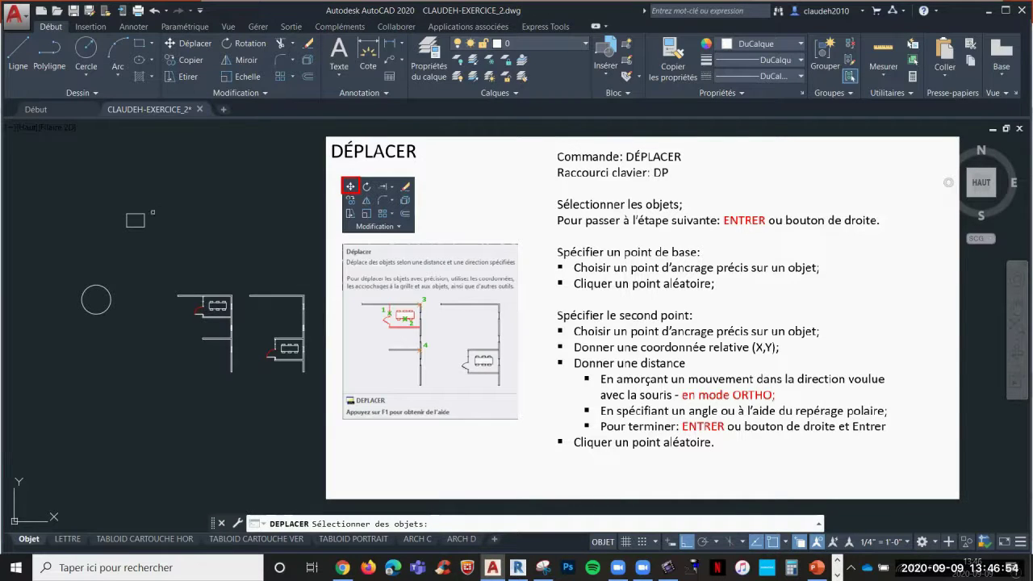
{"action": "left_click", "coordinate": [144, 216]}
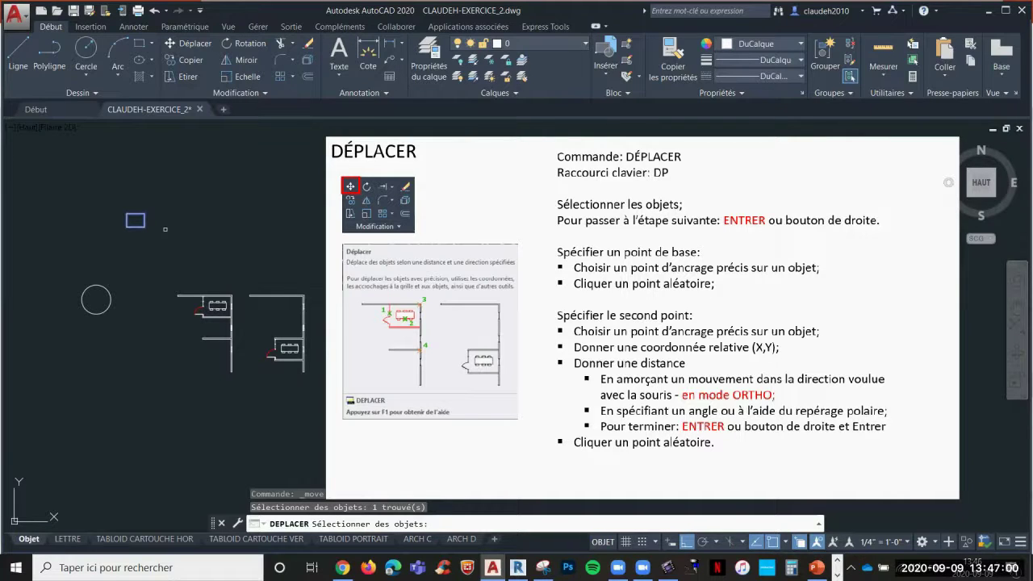
{"action": "key", "text": "Return"}
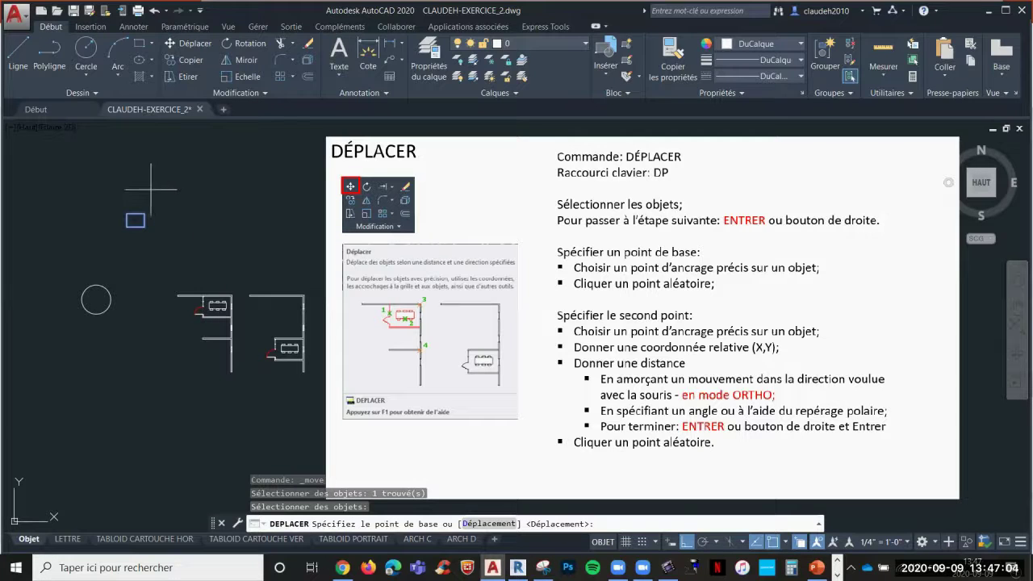
{"action": "left_click", "coordinate": [156, 195]}
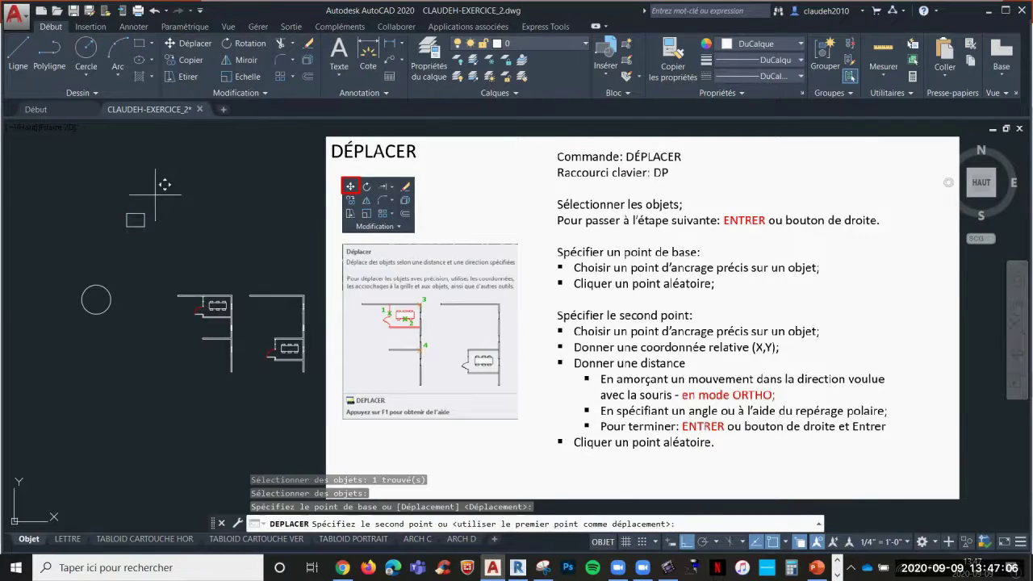
{"action": "left_click", "coordinate": [236, 160]}
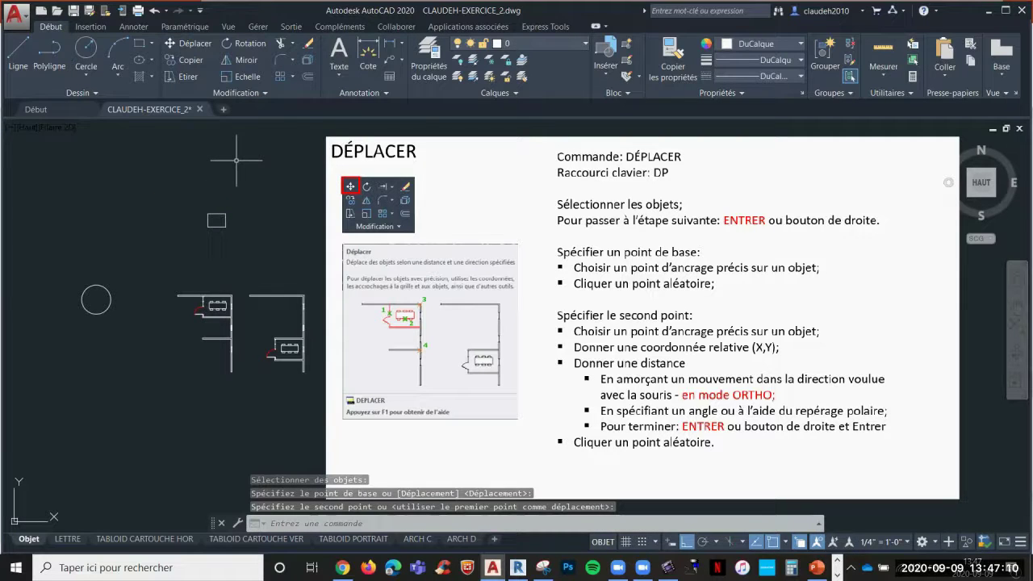
Move the small rectangle 24 units to the left from an arbitrary base point, constraining the direction with Ortho mode.
{"action": "key", "text": "F8"}
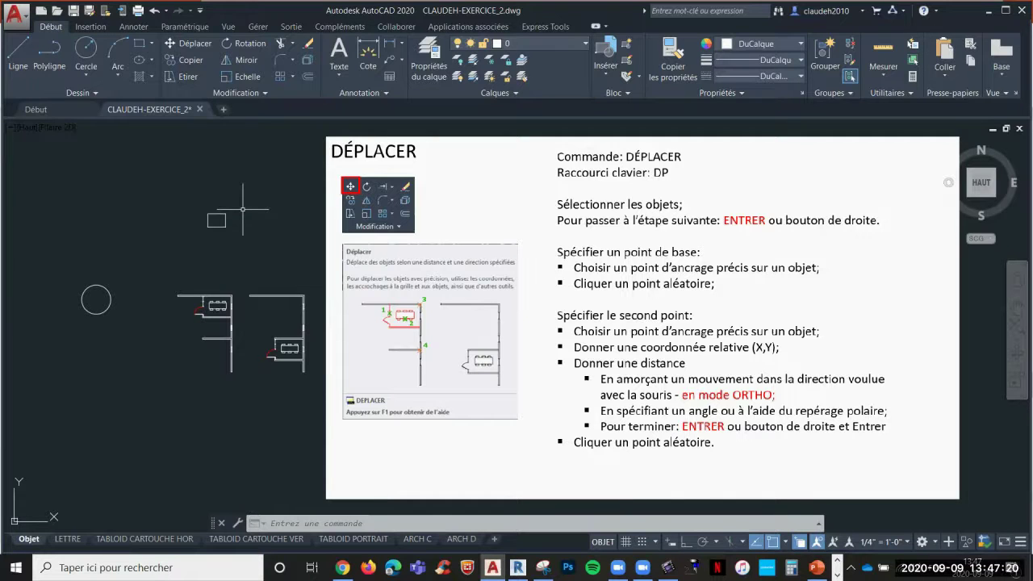
{"action": "left_click", "coordinate": [197, 47]}
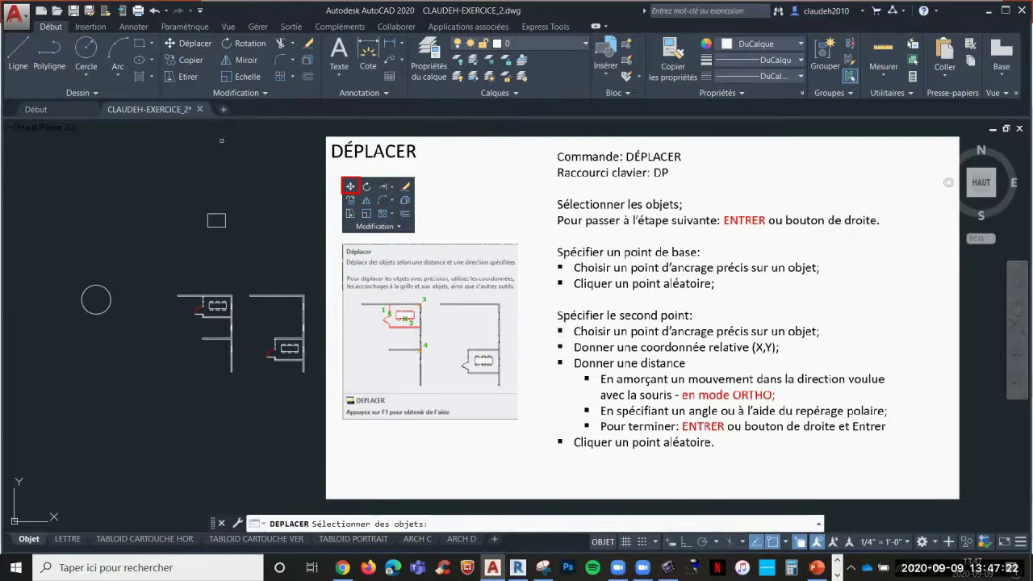
{"action": "left_click", "coordinate": [217, 215]}
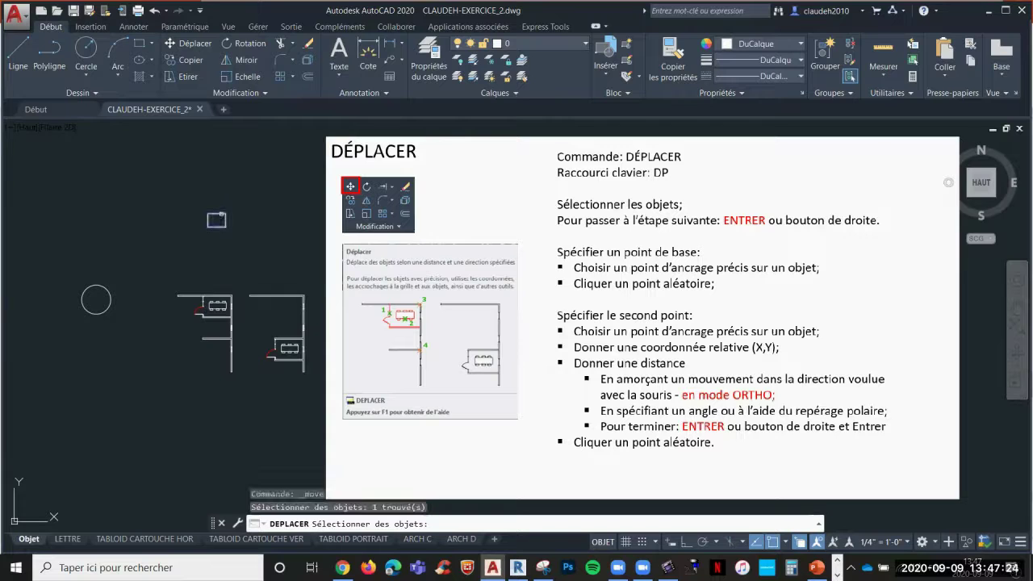
{"action": "key", "text": "Return"}
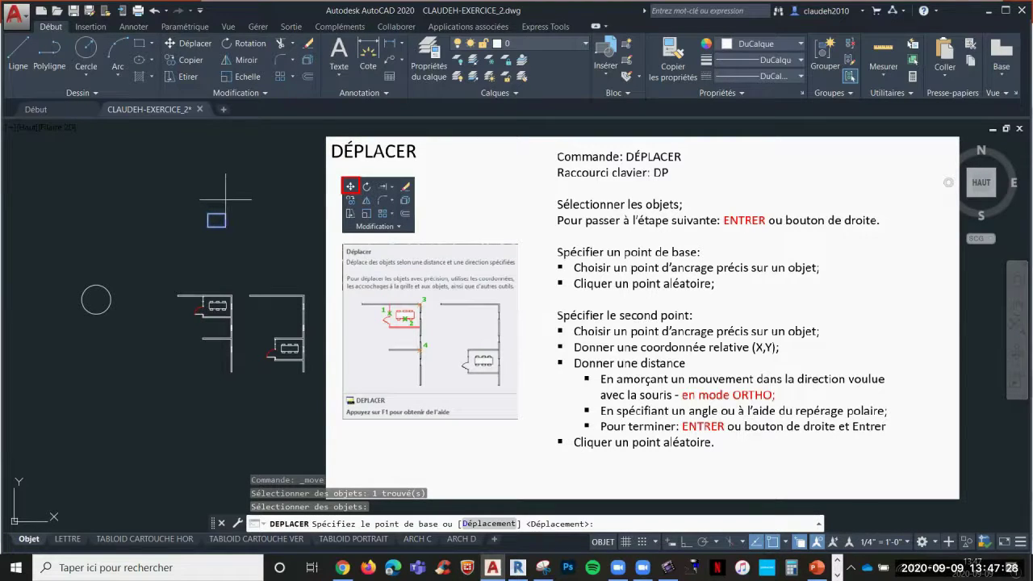
{"action": "left_click", "coordinate": [226, 199]}
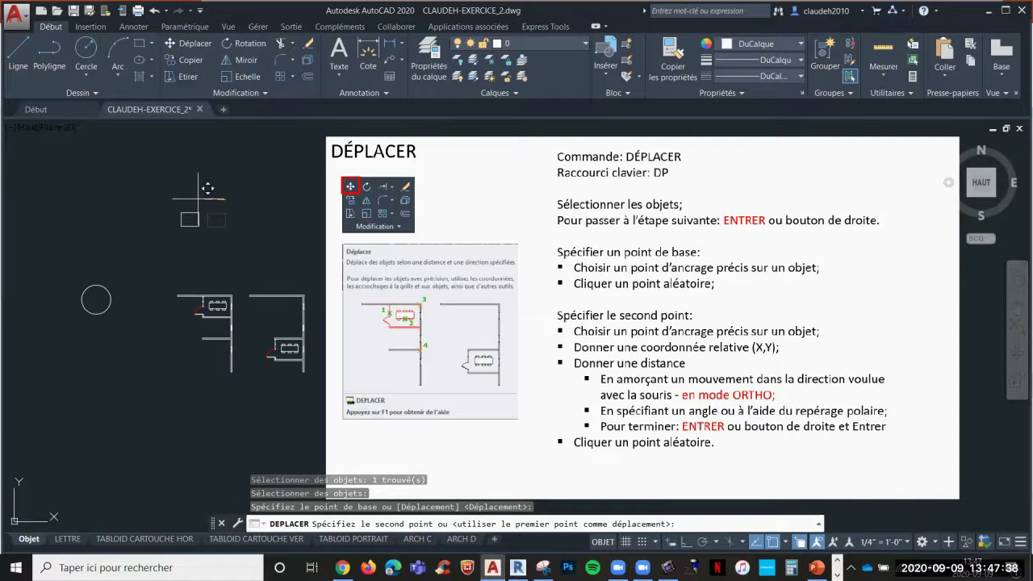
{"action": "key", "text": "F8"}
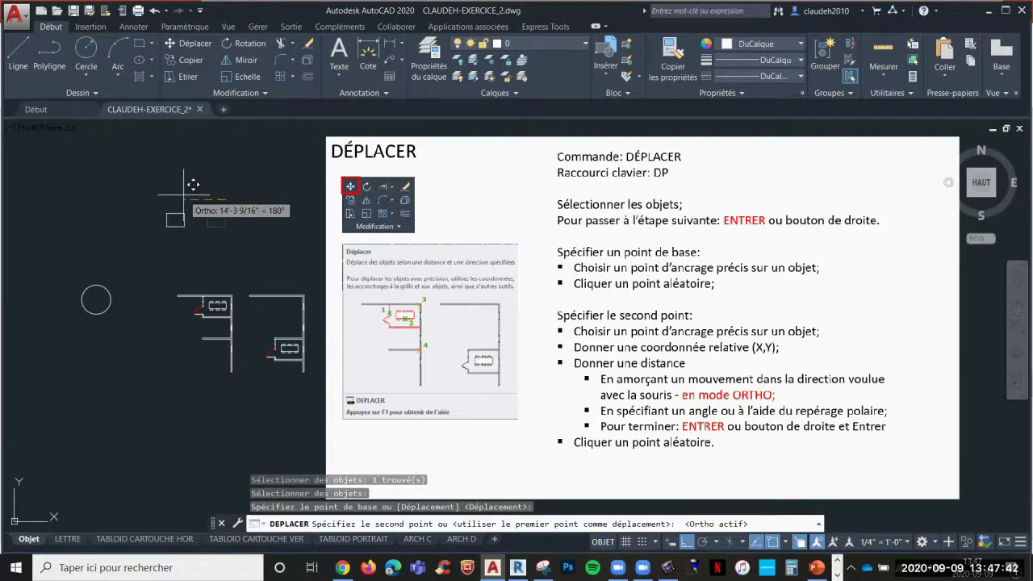
{"action": "type", "text": "24"}
{"action": "key", "text": "Return"}
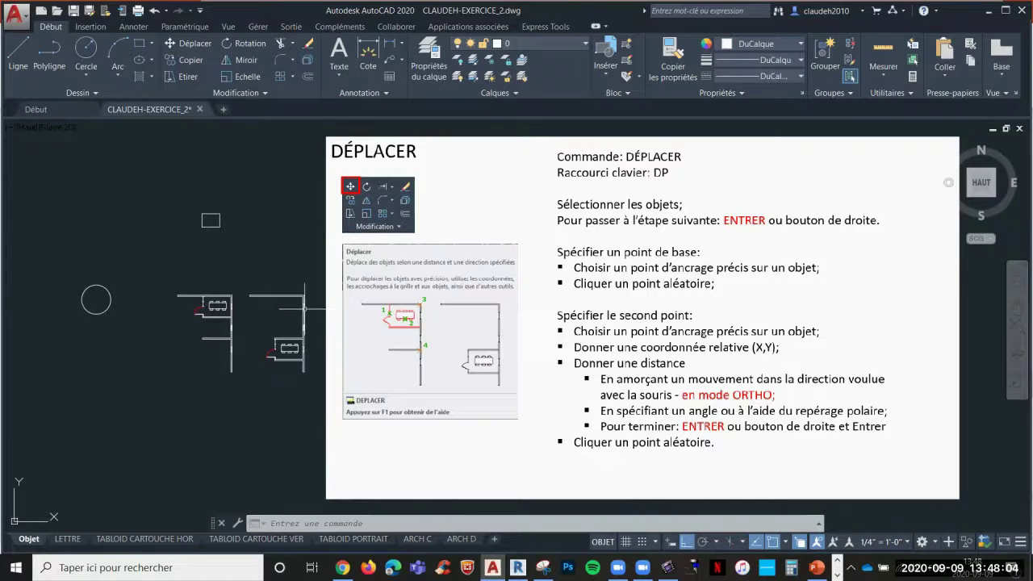
Move the left plan's meeting room with table, door and partitions from the upper inner wall corner to the lower partition's endpoint at the vertical wall.
{"action": "scroll", "coordinate": [251, 318], "scroll_direction": "up", "scroll_amount": 4}
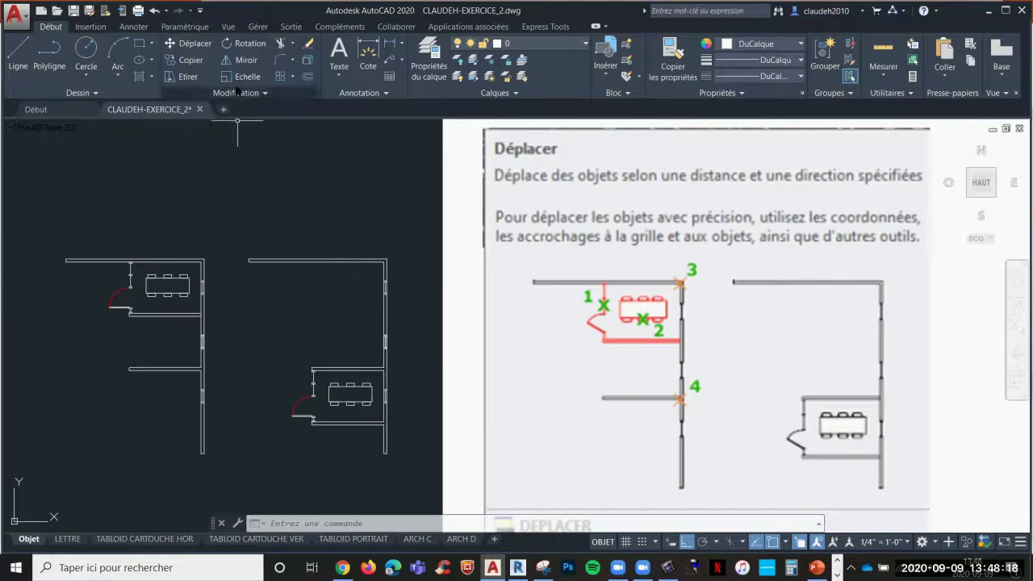
{"action": "left_click", "coordinate": [188, 43]}
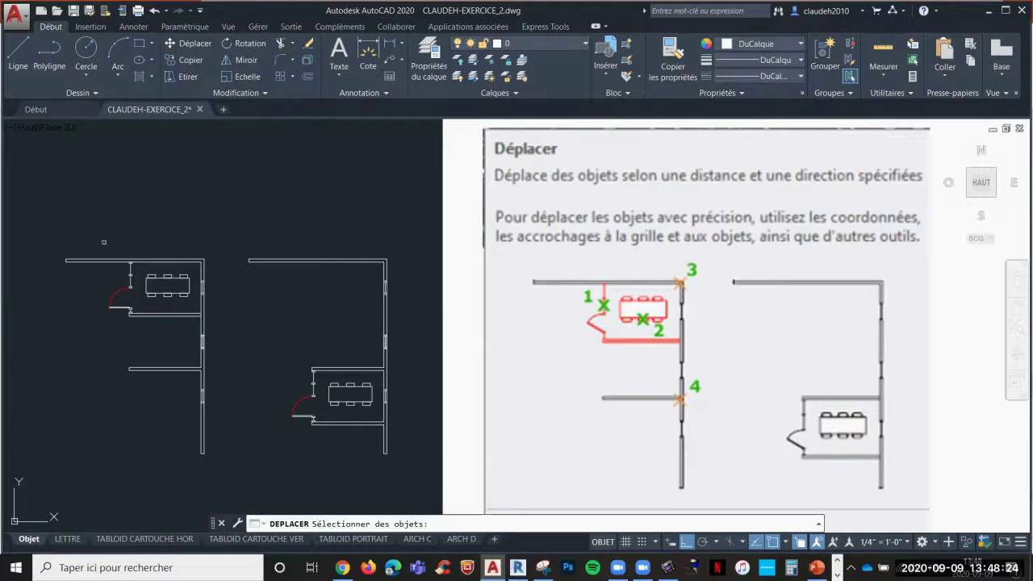
{"action": "left_click", "coordinate": [97, 241]}
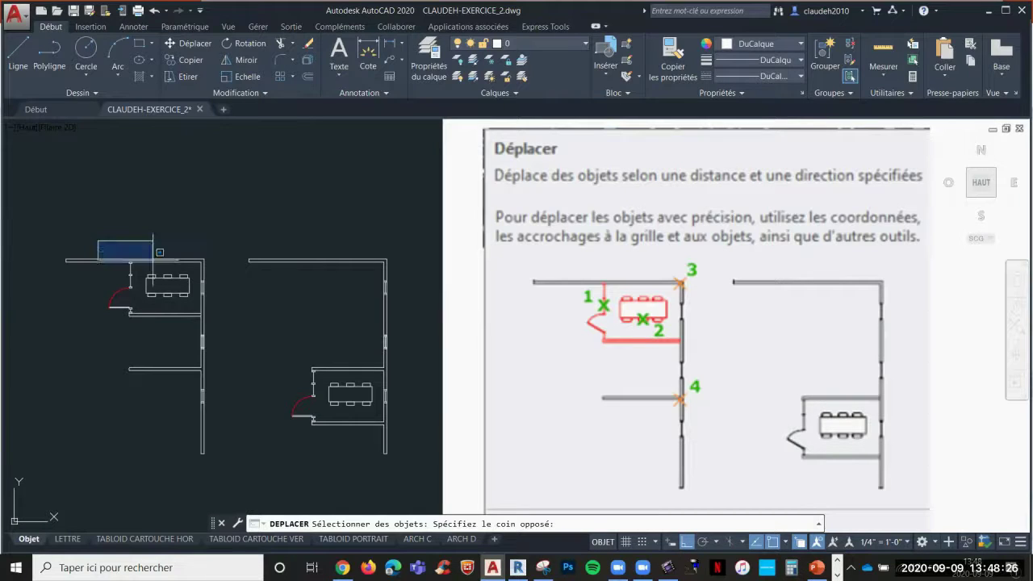
{"action": "left_click", "coordinate": [201, 321]}
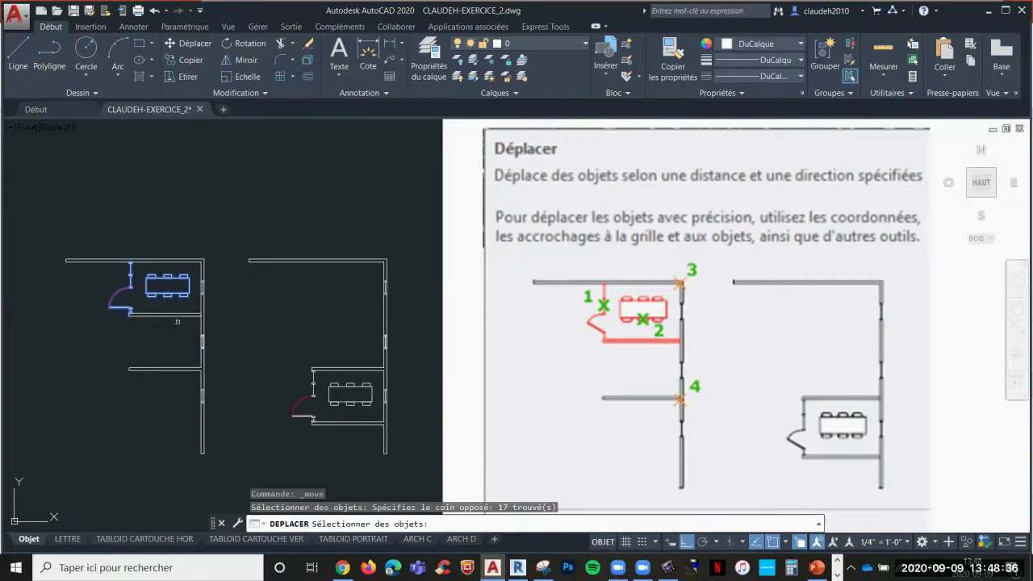
{"action": "left_click", "coordinate": [178, 322]}
{"action": "left_click", "coordinate": [156, 307]}
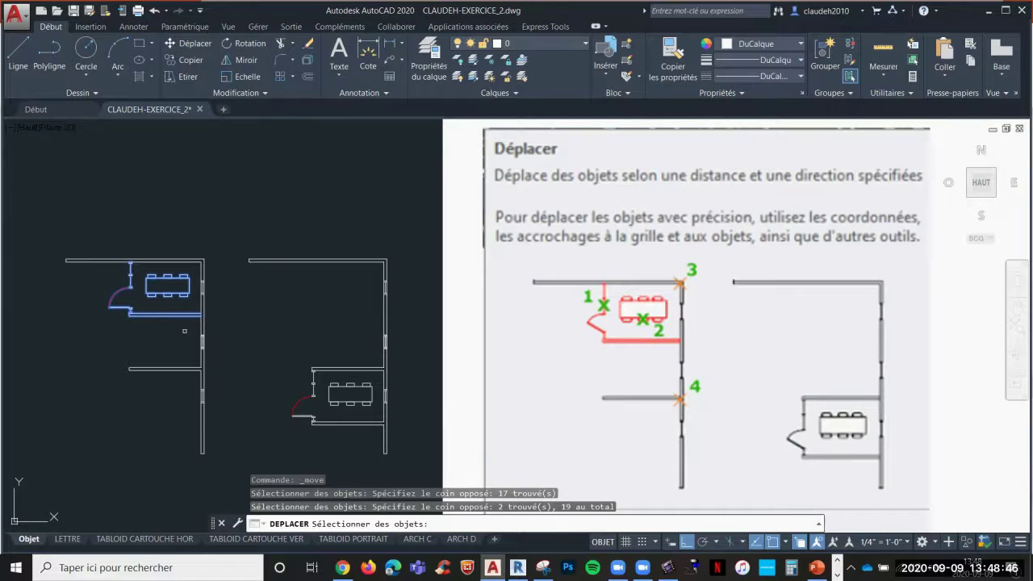
{"action": "key", "text": "Return"}
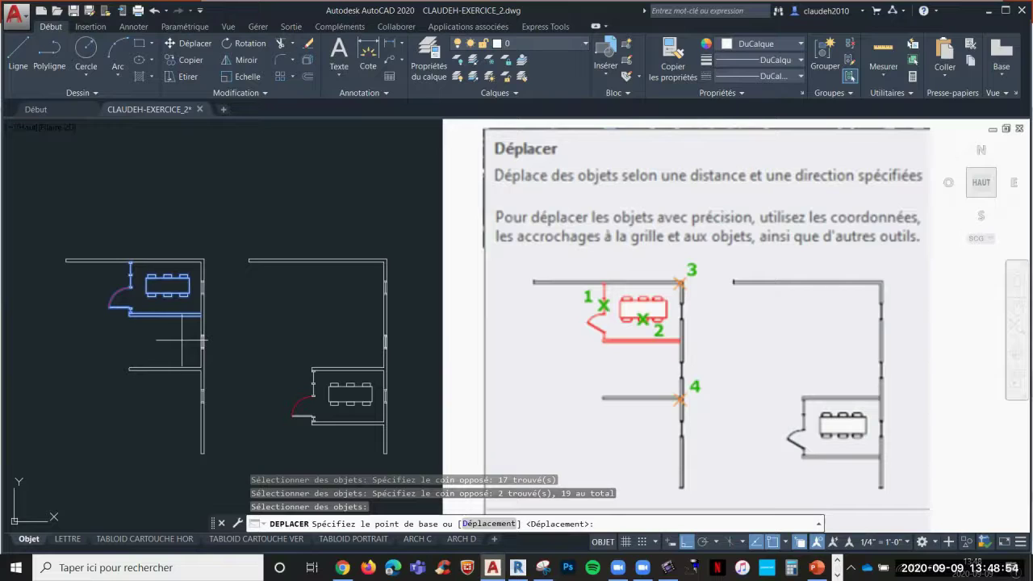
{"action": "left_click", "coordinate": [201, 261]}
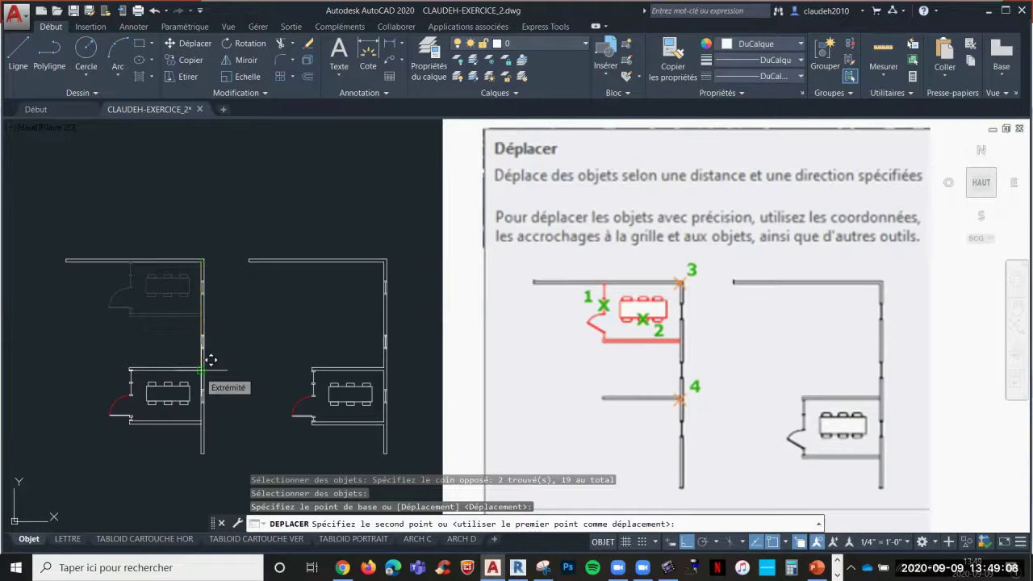
{"action": "left_click", "coordinate": [210, 360]}
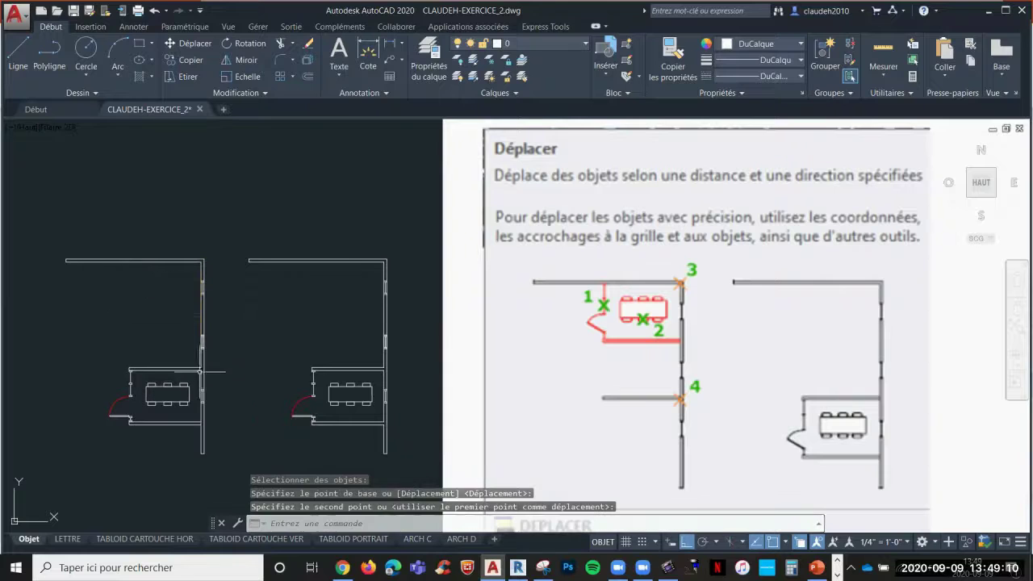
Inspect the moved meeting room's wall junctions and undo the move.
{"action": "scroll", "coordinate": [149, 371], "scroll_direction": "up", "scroll_amount": 5}
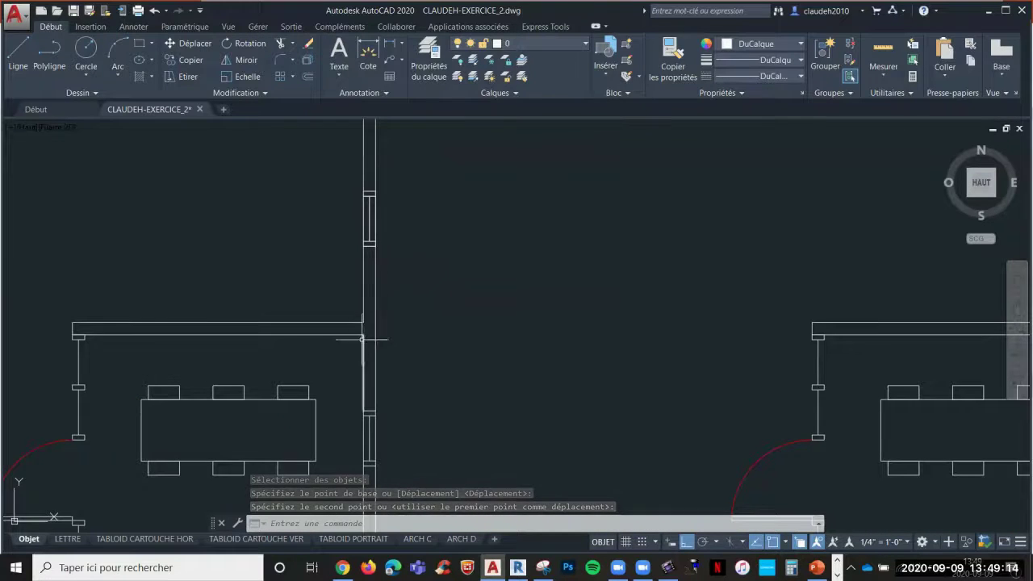
{"action": "scroll", "coordinate": [376, 323], "scroll_direction": "down", "scroll_amount": 5}
{"action": "scroll", "coordinate": [376, 397], "scroll_direction": "up", "scroll_amount": 5}
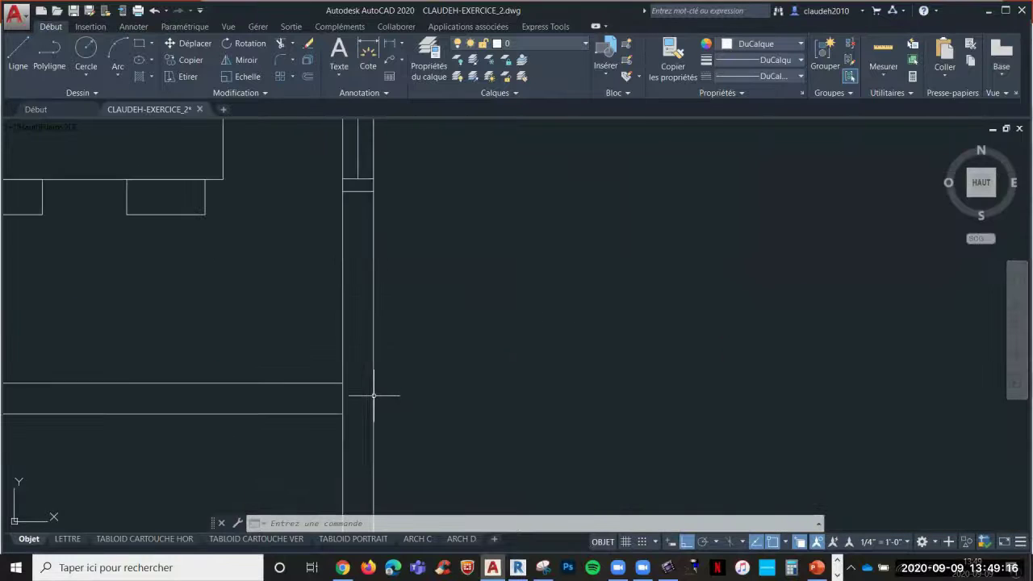
{"action": "scroll", "coordinate": [395, 397], "scroll_direction": "down", "scroll_amount": 4}
{"action": "scroll", "coordinate": [397, 397], "scroll_direction": "down", "scroll_amount": 3}
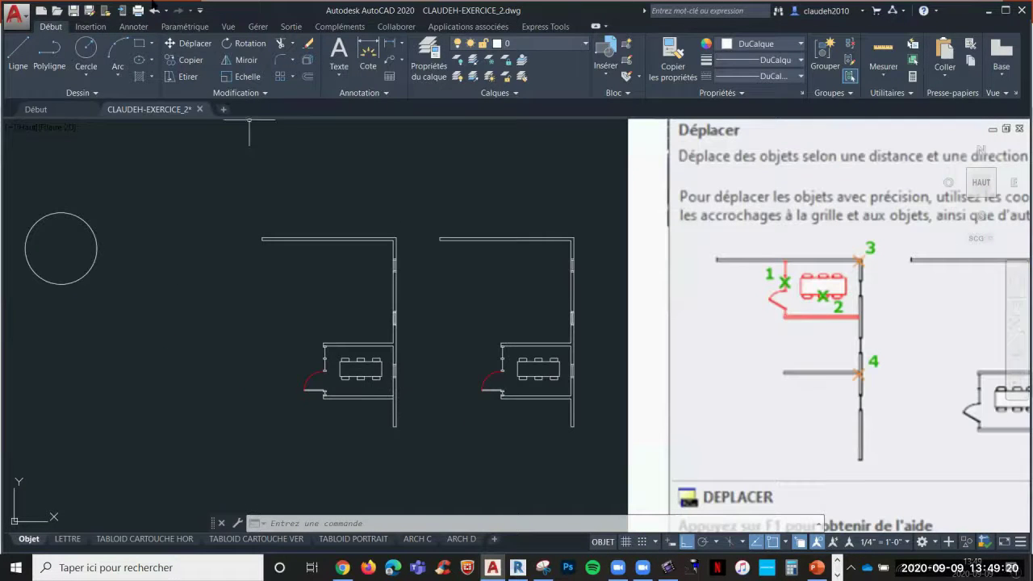
{"action": "left_click", "coordinate": [153, 10]}
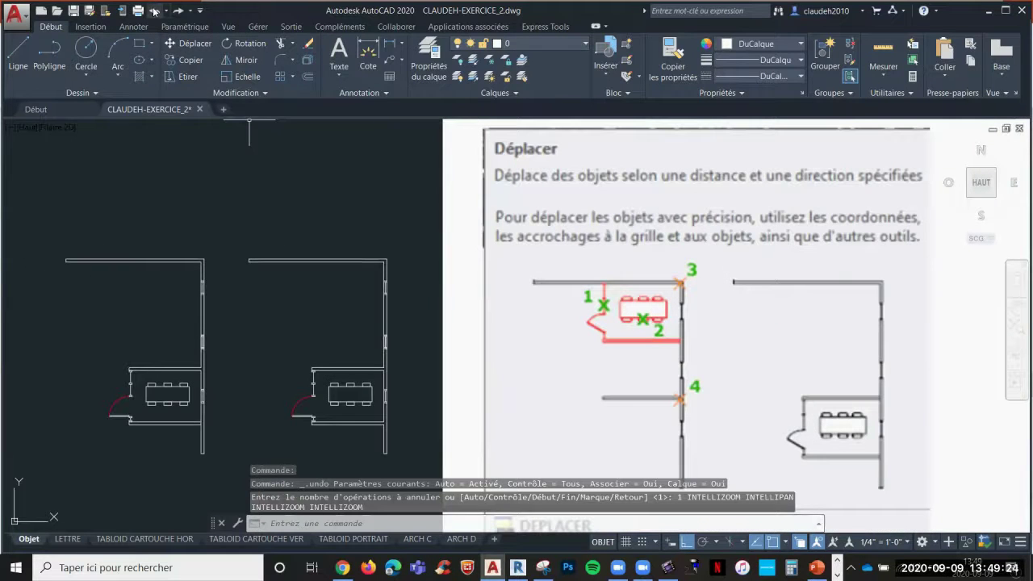
{"action": "left_click", "coordinate": [153, 10]}
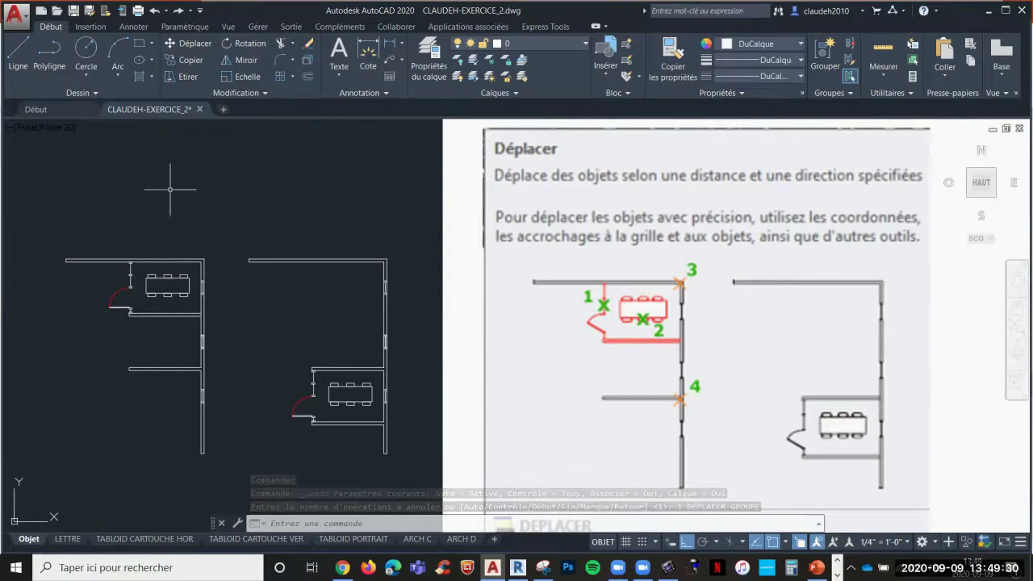
Move the left plan's meeting room, excluding both upper wall lines from the crossing selection, from the inner wall corner to the lower partition's junction with the vertical wall.
{"action": "left_click", "coordinate": [189, 43]}
{"action": "scroll", "coordinate": [147, 311], "scroll_direction": "up", "scroll_amount": 6}
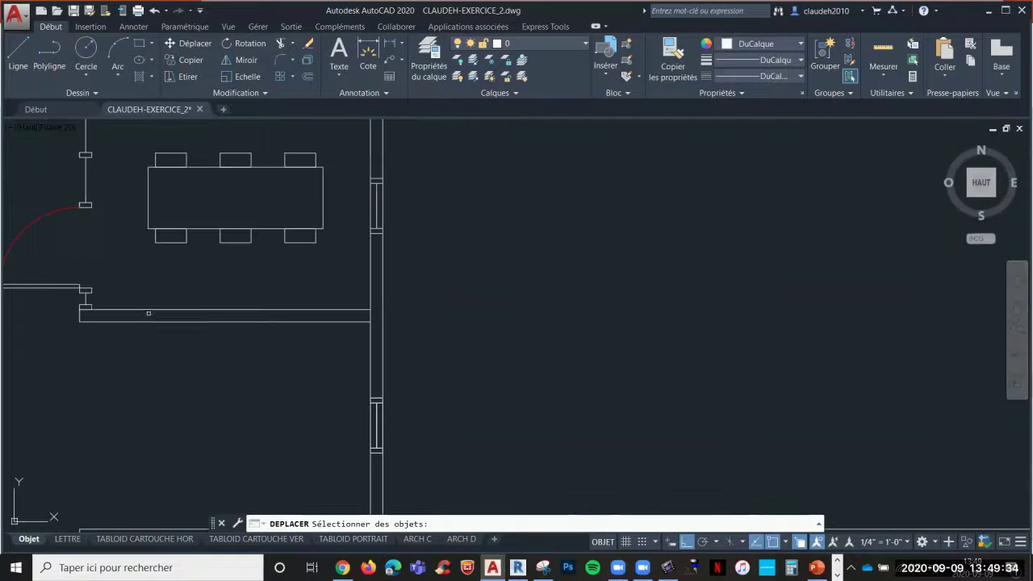
{"action": "middle_click_drag", "start_coordinate": [156, 314], "coordinate": [294, 428]}
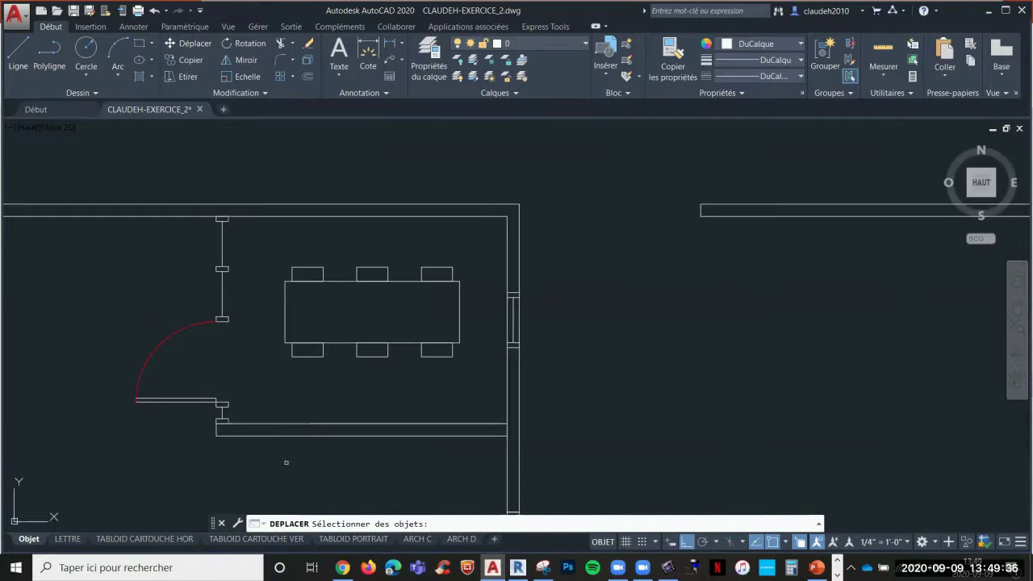
{"action": "left_click", "coordinate": [500, 456]}
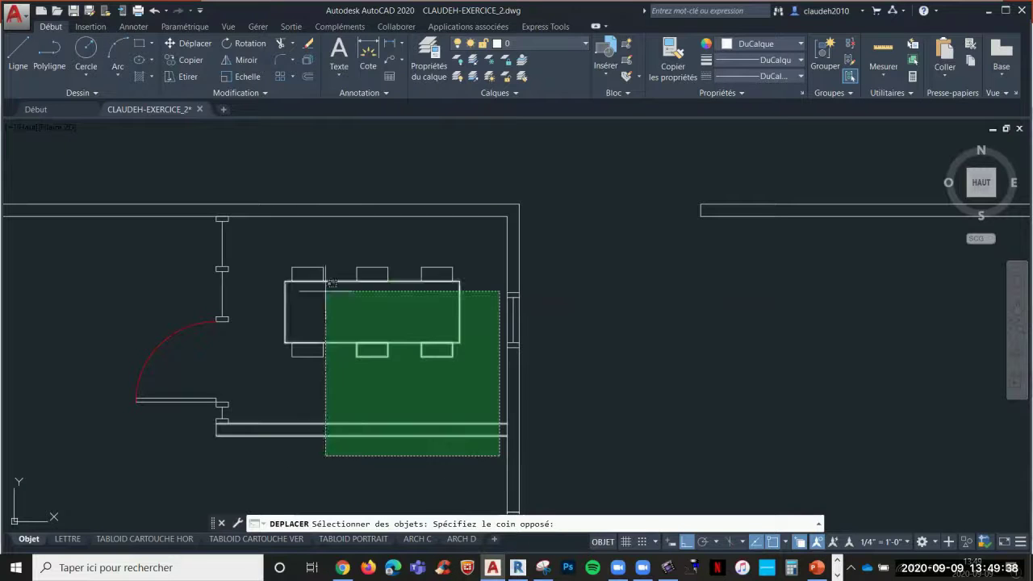
{"action": "left_click", "coordinate": [104, 191]}
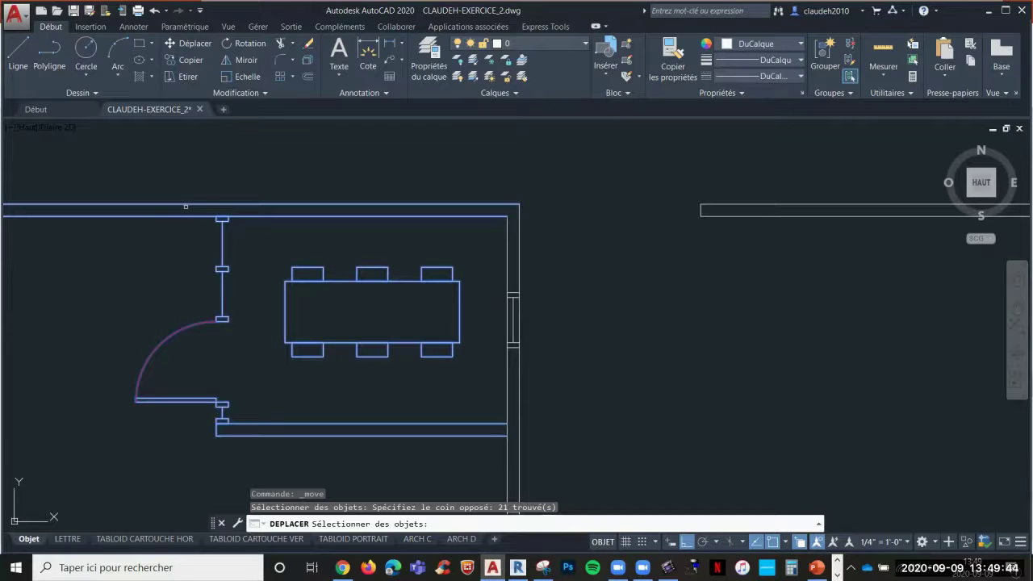
{"action": "left_click", "coordinate": [185, 205], "text": "shift"}
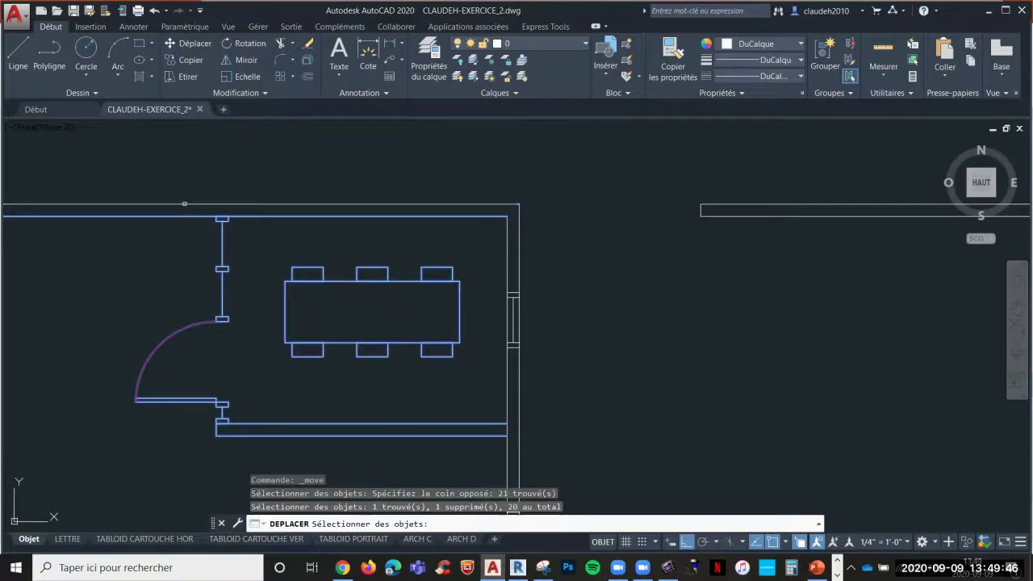
{"action": "left_click", "coordinate": [177, 216], "text": "shift"}
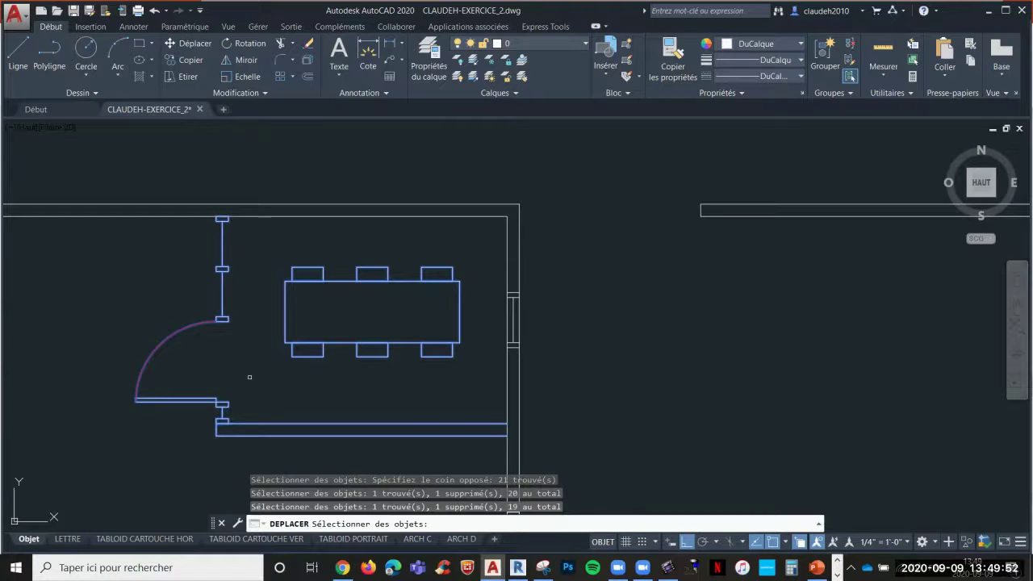
{"action": "key", "text": "Return"}
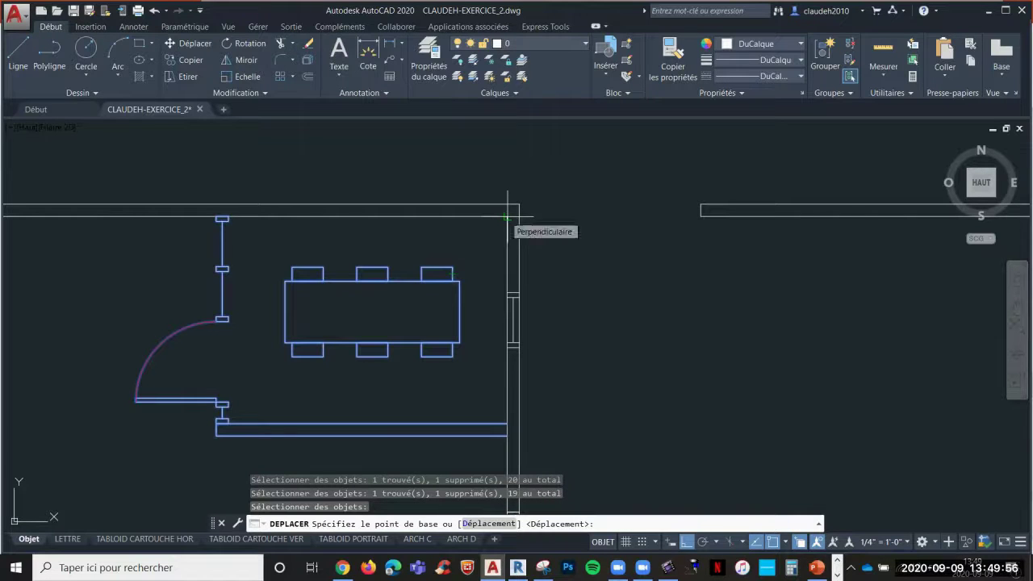
{"action": "left_click", "coordinate": [507, 216]}
{"action": "scroll", "coordinate": [492, 266], "scroll_direction": "down", "scroll_amount": 3}
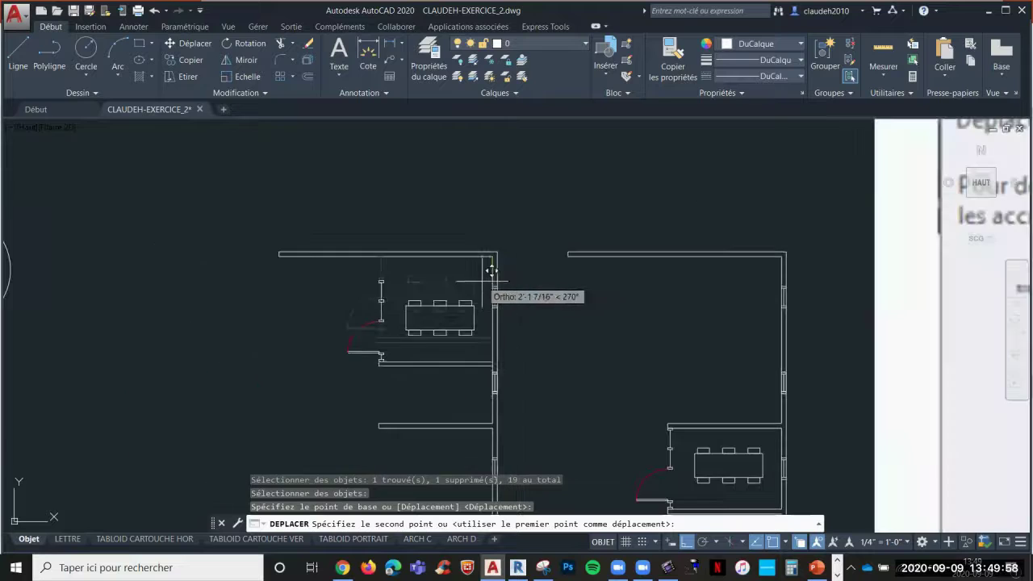
{"action": "scroll", "coordinate": [479, 321], "scroll_direction": "up", "scroll_amount": 5}
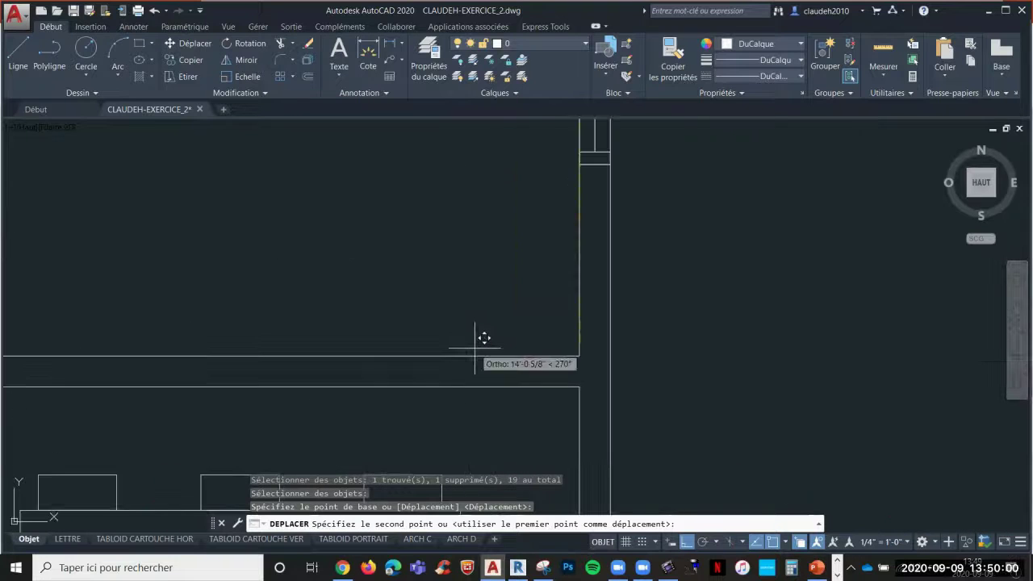
{"action": "scroll", "coordinate": [485, 260], "scroll_direction": "down", "scroll_amount": 2}
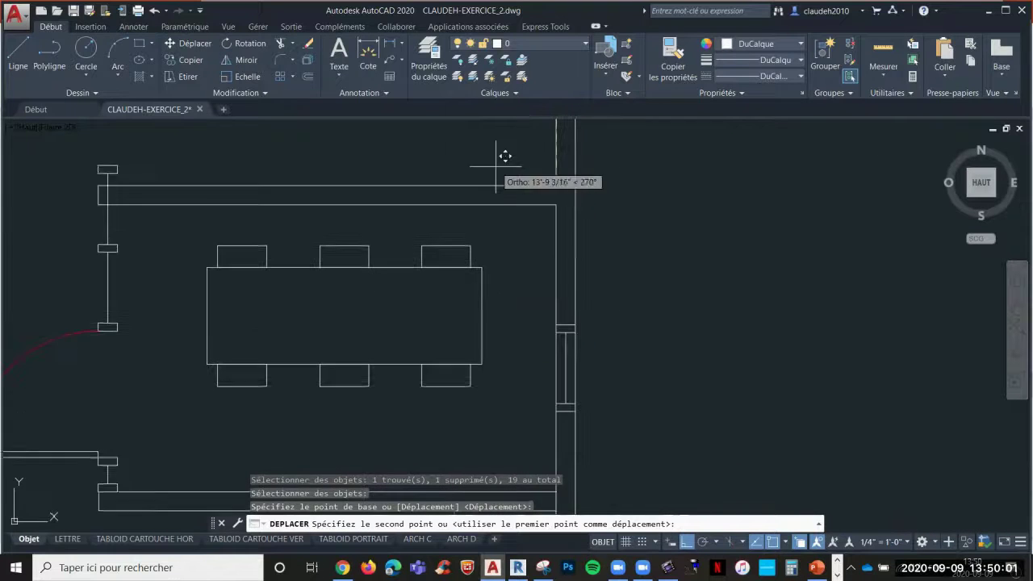
{"action": "left_click", "coordinate": [565, 194]}
{"action": "scroll", "coordinate": [491, 318], "scroll_direction": "down", "scroll_amount": 3}
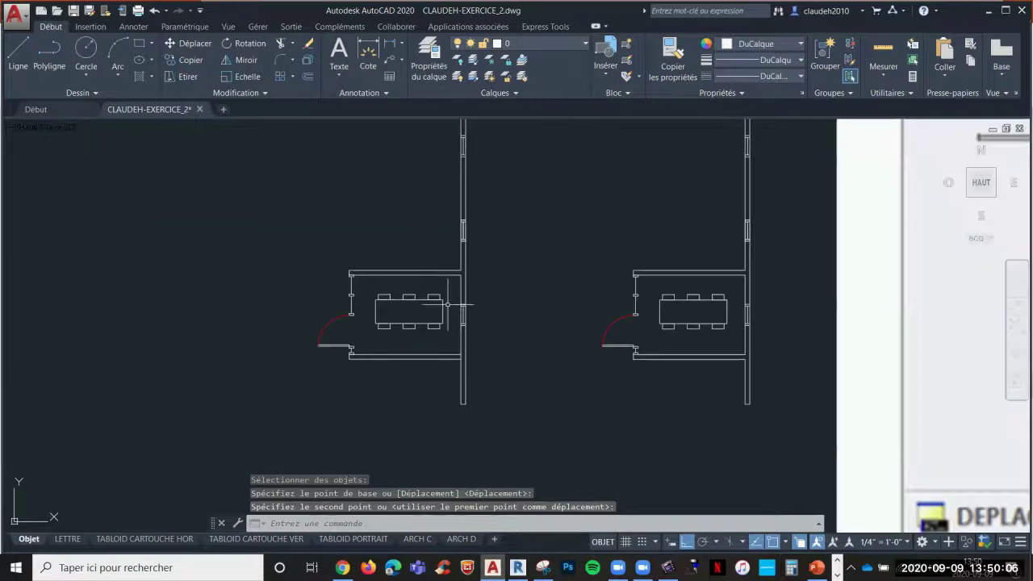
{"action": "scroll", "coordinate": [463, 334], "scroll_direction": "up", "scroll_amount": 2}
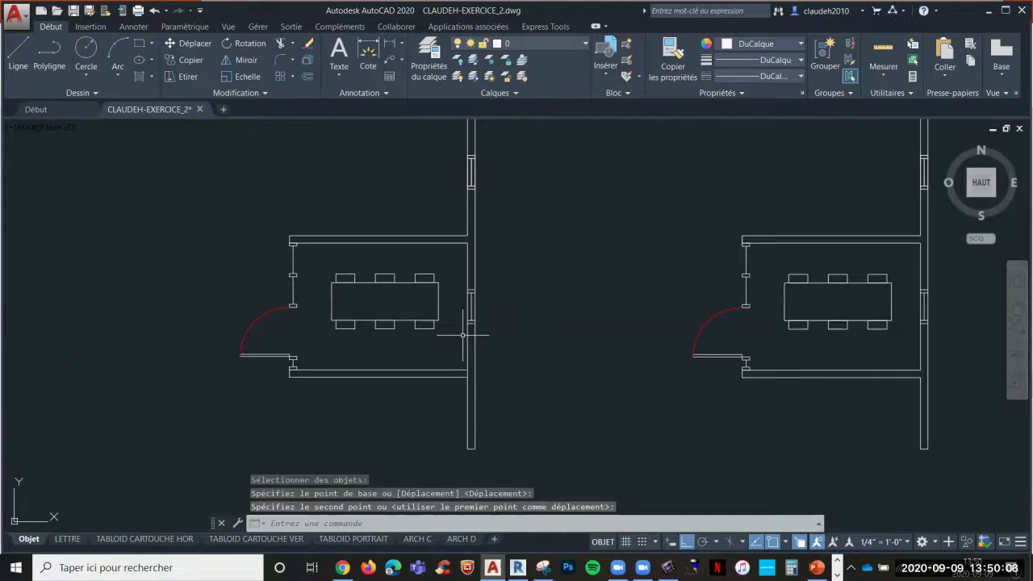
{"action": "scroll", "coordinate": [463, 334], "scroll_direction": "down", "scroll_amount": 3}
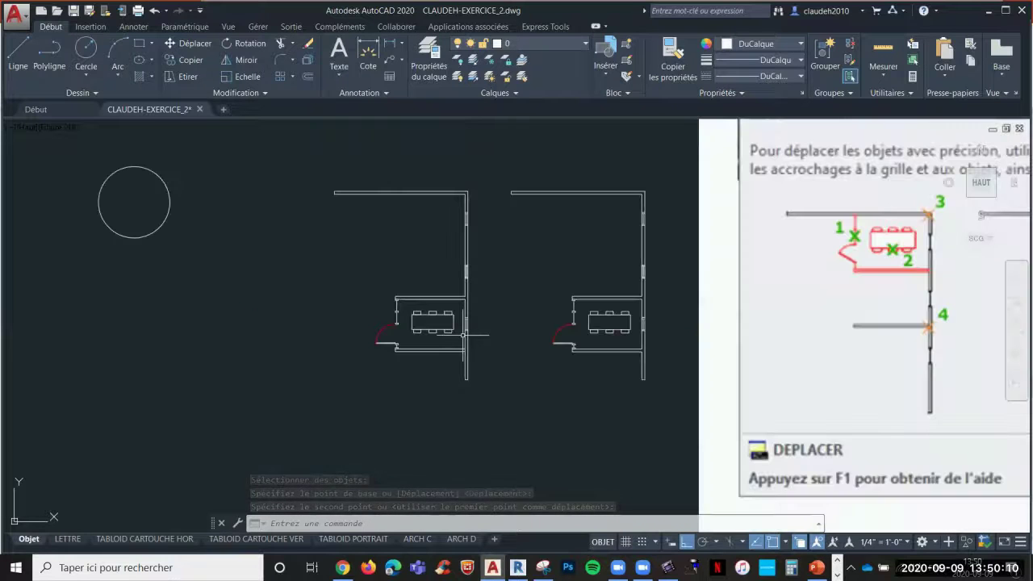
{"action": "scroll", "coordinate": [502, 348], "scroll_direction": "down", "scroll_amount": 2}
{"action": "mouse_move", "coordinate": [502, 348]}
{"action": "middle_mouse_down"}
{"action": "mouse_move", "coordinate": [428, 385]}
{"action": "mouse_move", "coordinate": [391, 362]}
{"action": "middle_mouse_up"}
{"action": "scroll", "coordinate": [430, 384], "scroll_direction": "down", "scroll_amount": 2}
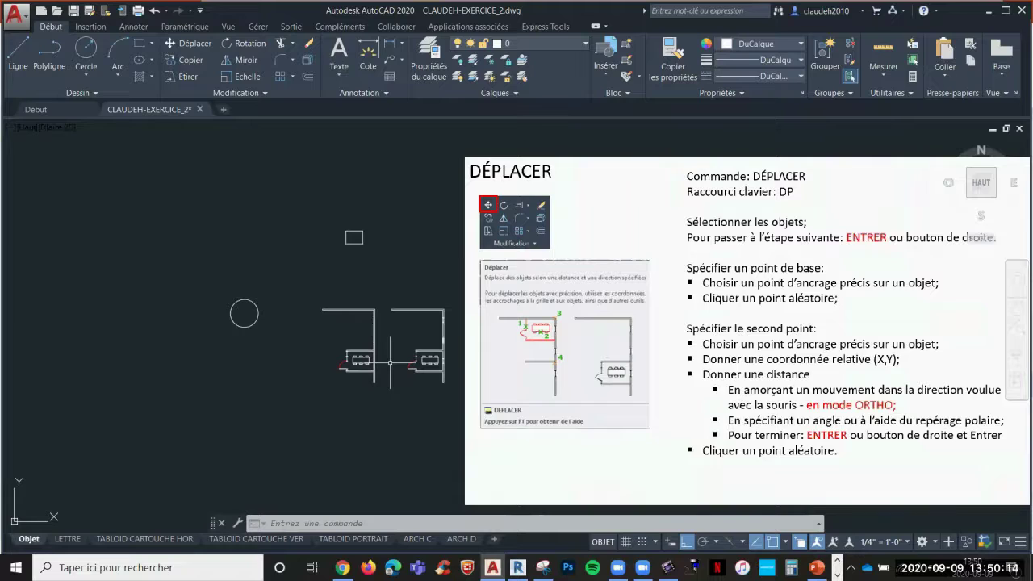